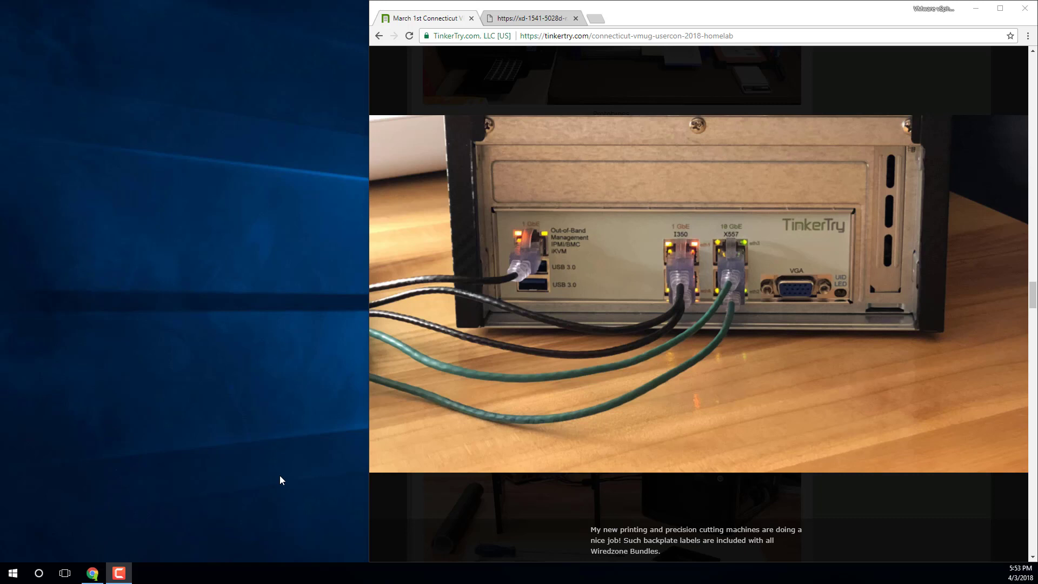
- Switch from the TinkerTry article photo to the tab with the Supermicro IPMI login page
mouse_move(595, 255)
mouse_move(627, 357)
mouse_move(578, 221)
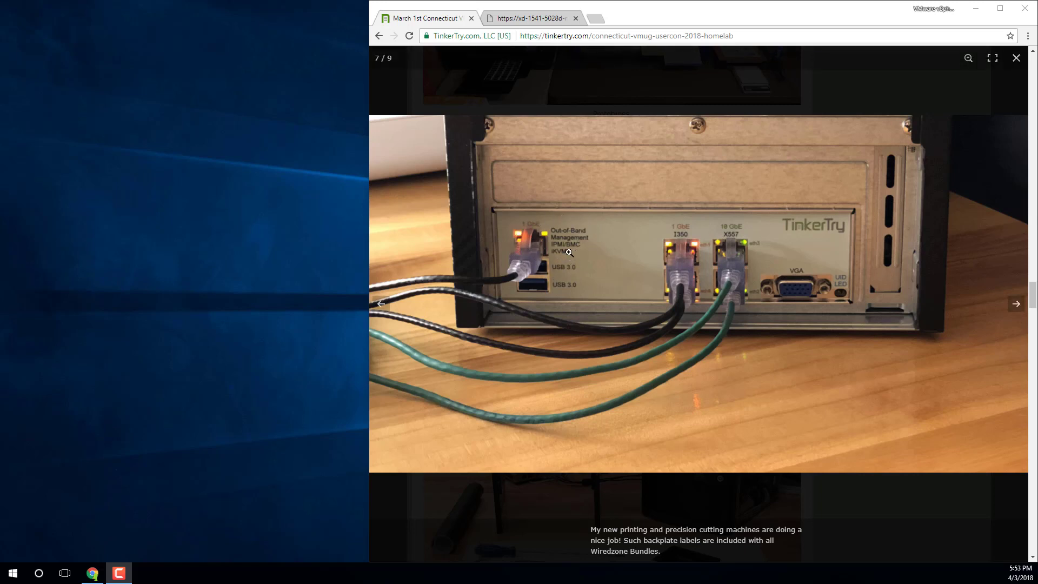
left_click(511, 20)
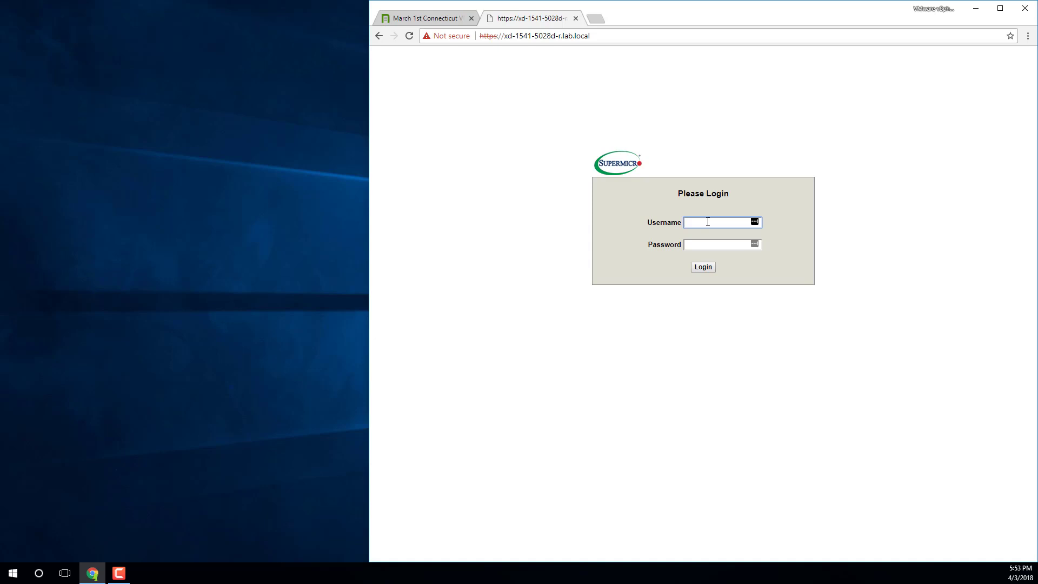
- Log in to the IPMI web interface as ADMIN with the account password
type("ADMIN")
key("Tab")
type("ADMIN")
key("Return")
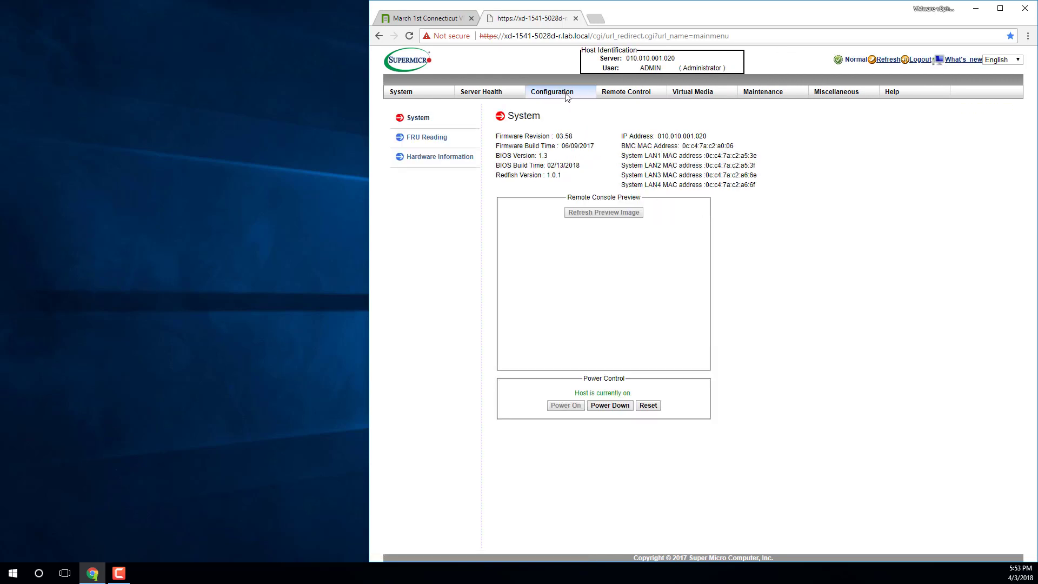
- Open Configuration > Users and select the ADMIN account in the list
mouse_move(567, 95)
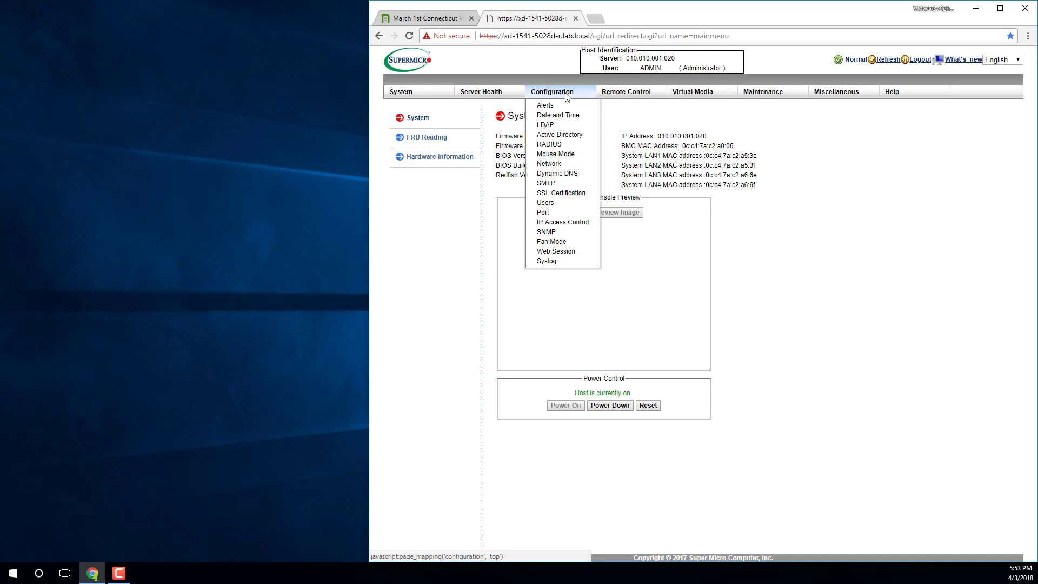
left_click(569, 202)
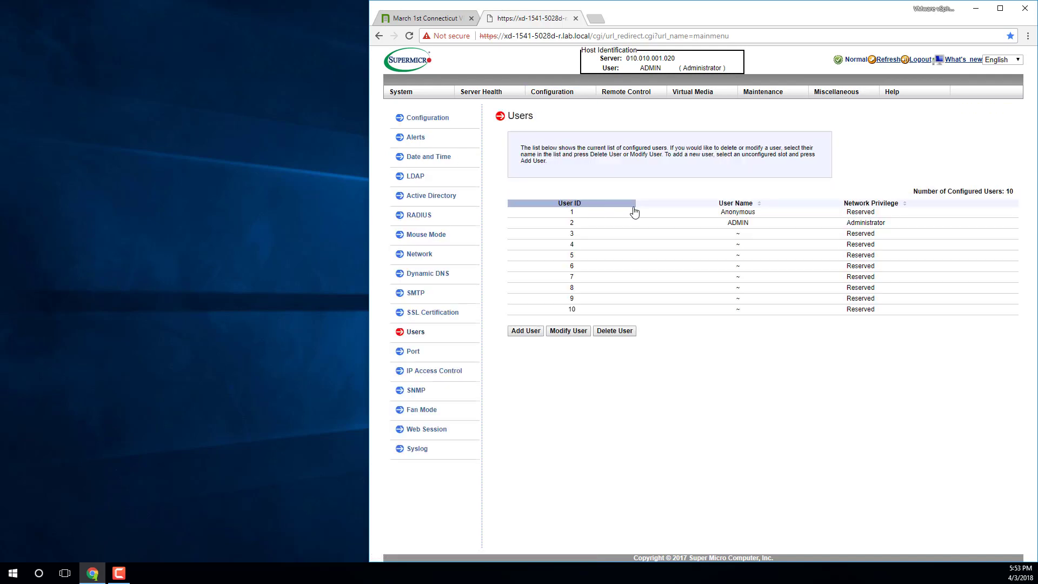
left_click(601, 223)
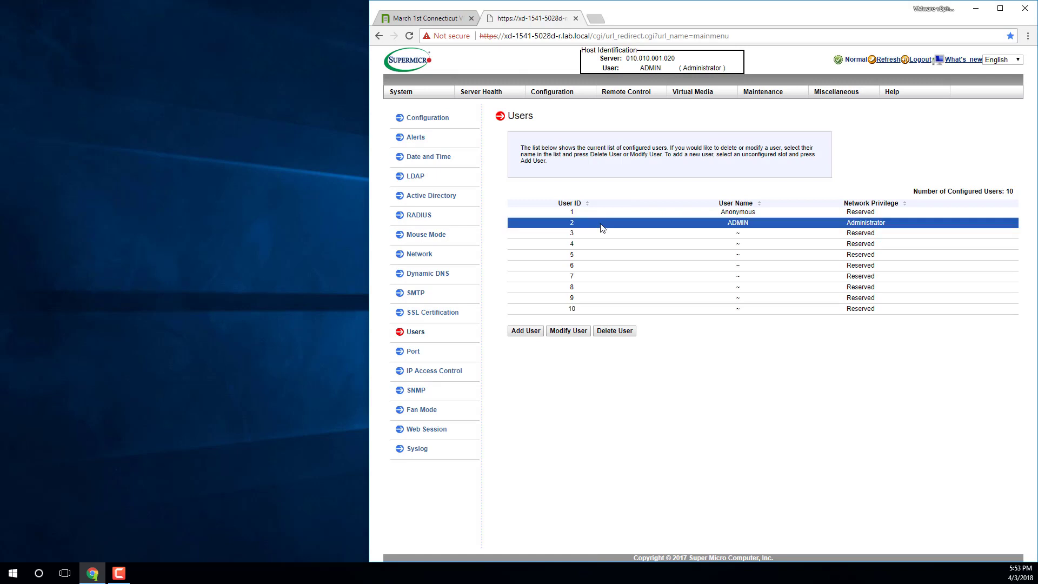
- Edit the ADMIN user, enable Change Password, and rename it to administrator
left_click(576, 331)
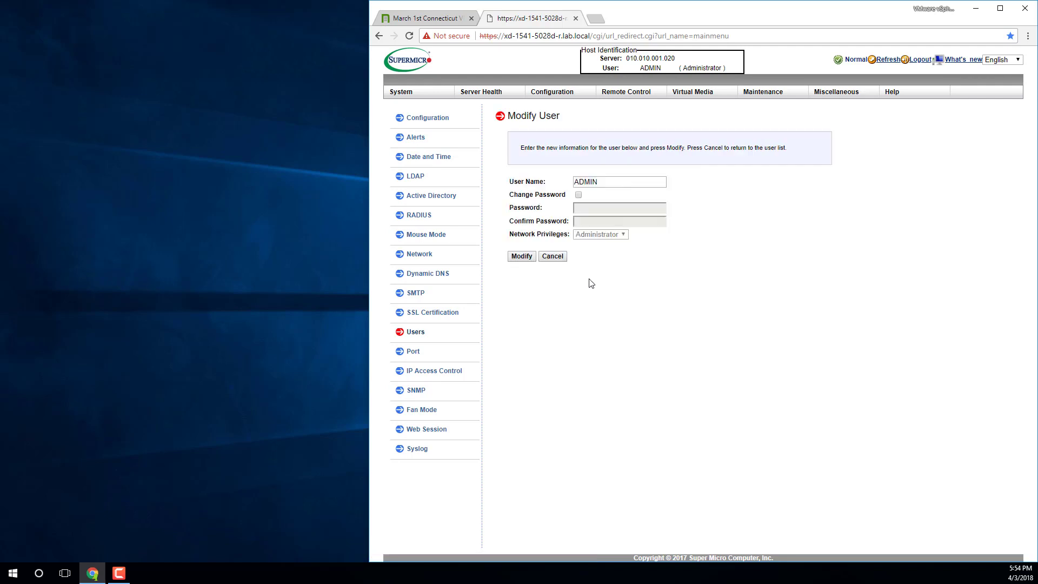
left_click(579, 195)
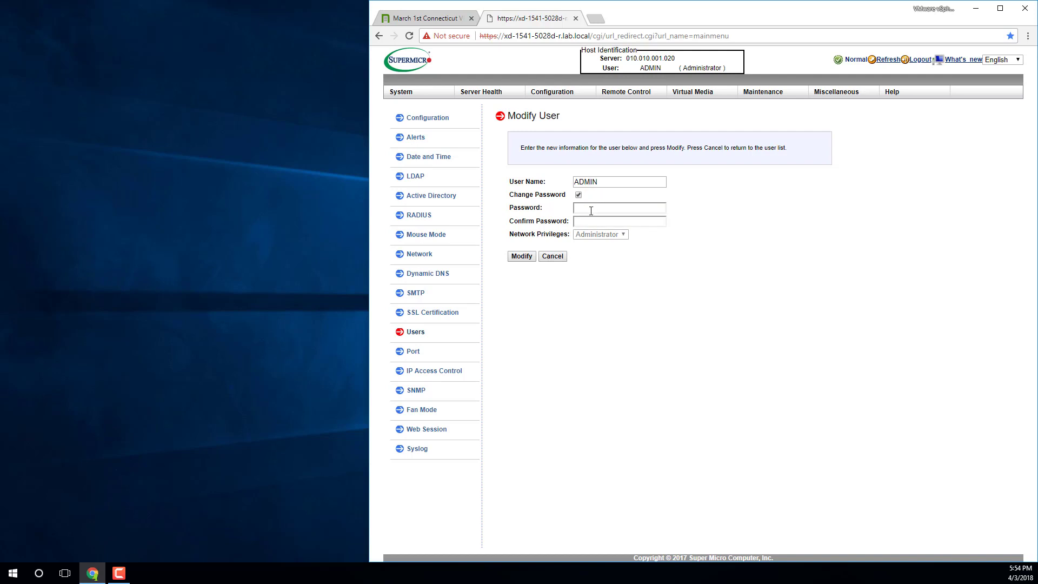
left_click(591, 211)
type("ADMIN")
key("Tab")
type("ADMIN")
key("shift+Tab")
key("shift+Tab")
key("shift+Tab")
type("administrator")
- Enter the new password in both password fields and save the modified user
double_click(594, 209)
type("••••••••••••••")
key("Tab")
type("•")
left_click(520, 257)
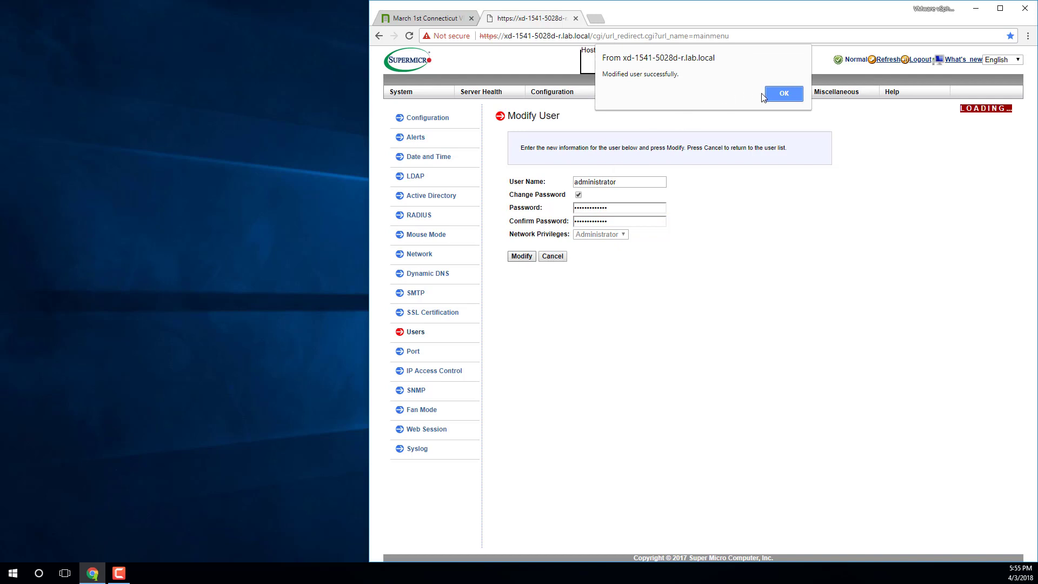
- Dismiss the success message, log out, and try the old ADMIN login, which is rejected
left_click(768, 94)
mouse_move(770, 96)
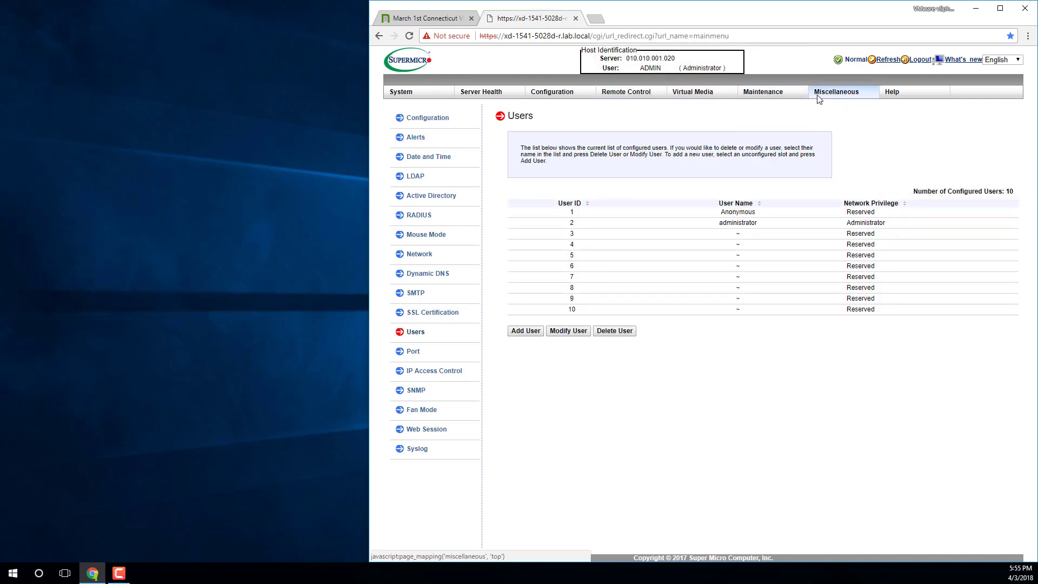
left_click(919, 60)
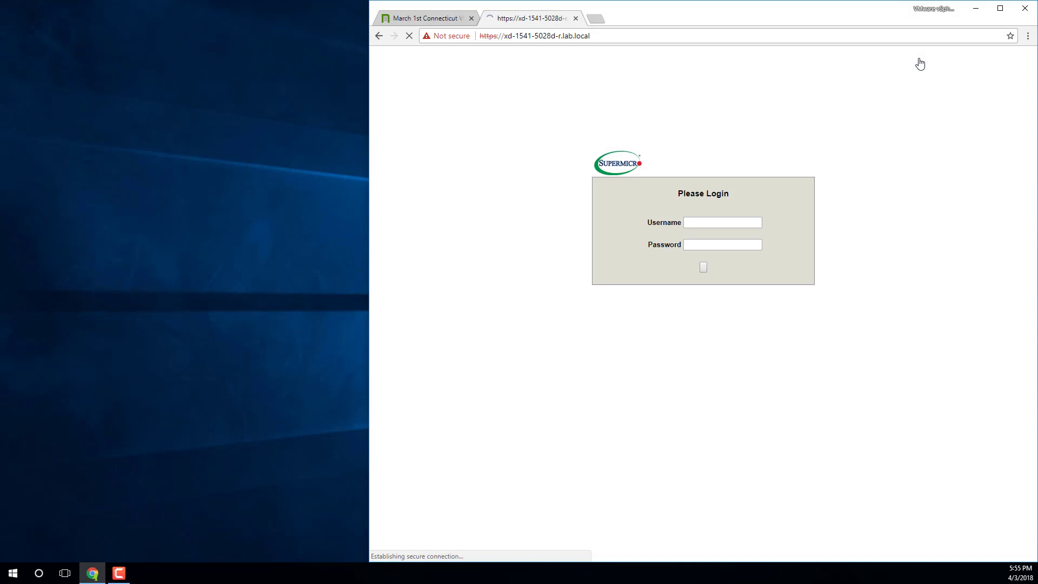
left_click(695, 223)
type("admin")
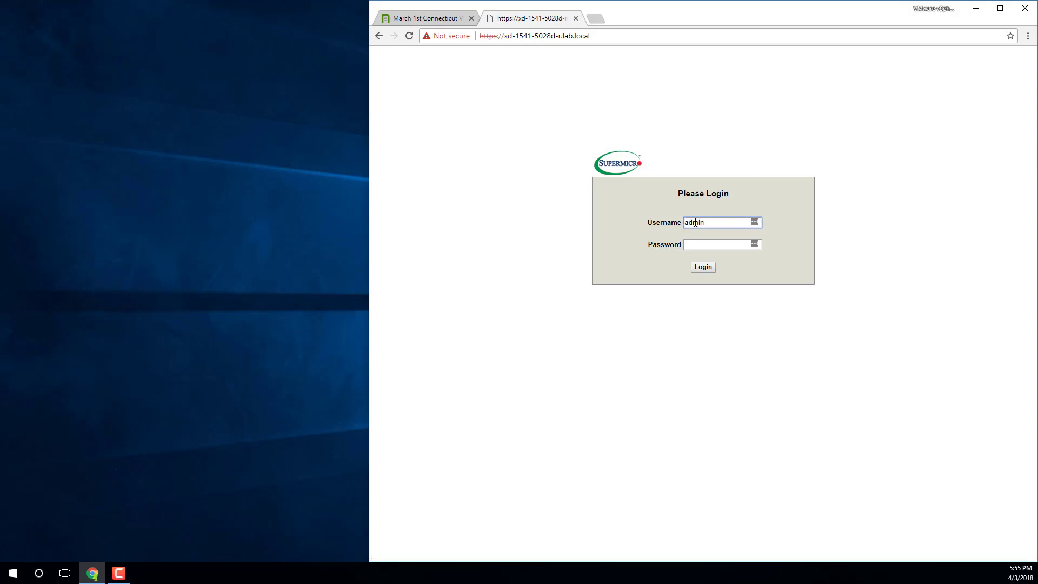
key("BackSpace")
key("BackSpace")
key("BackSpace")
key("BackSpace")
type("ADMIN")
key("Tab")
type("ADMIN")
key("Return")
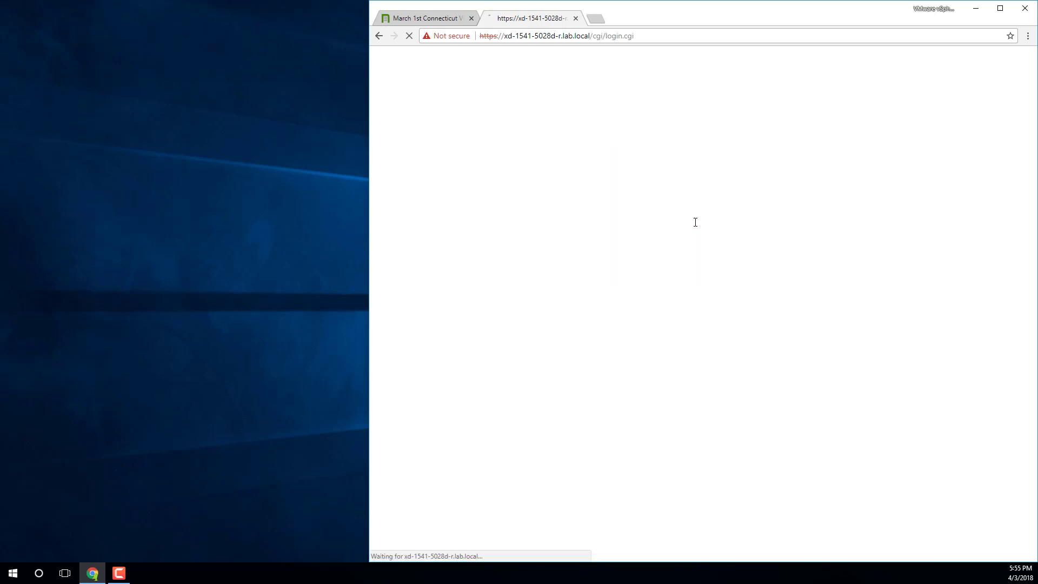
- Log in as administrator using its new password
left_click(696, 224)
type("administratort")
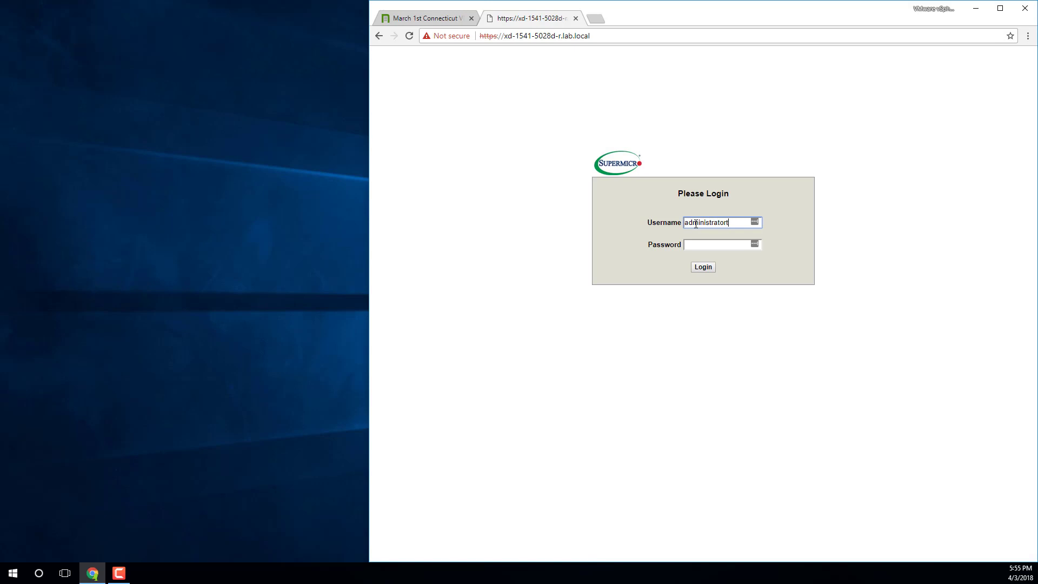
key("Tab")
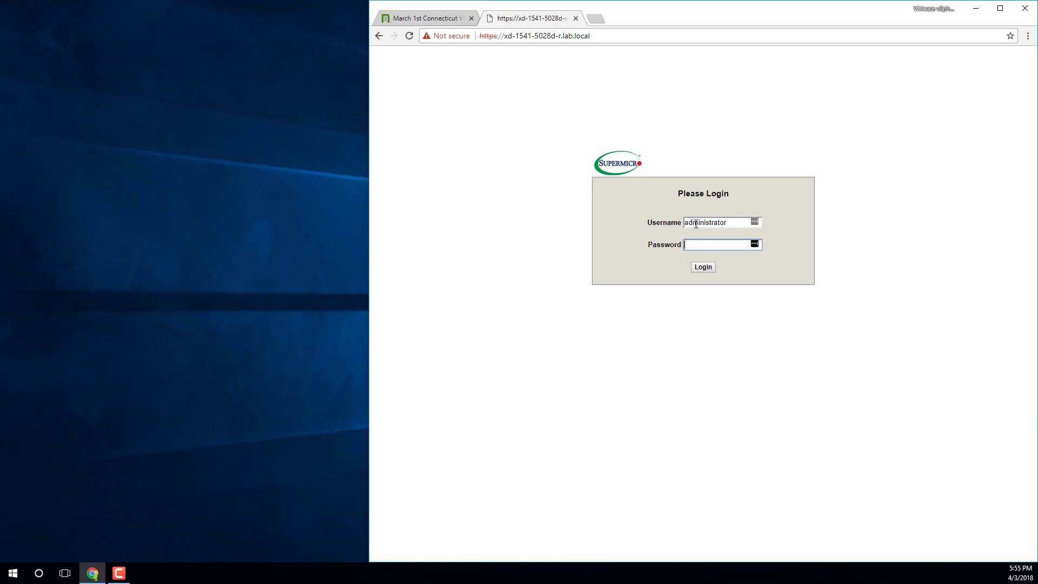
type("ADMINISTRATOR")
key("Return")
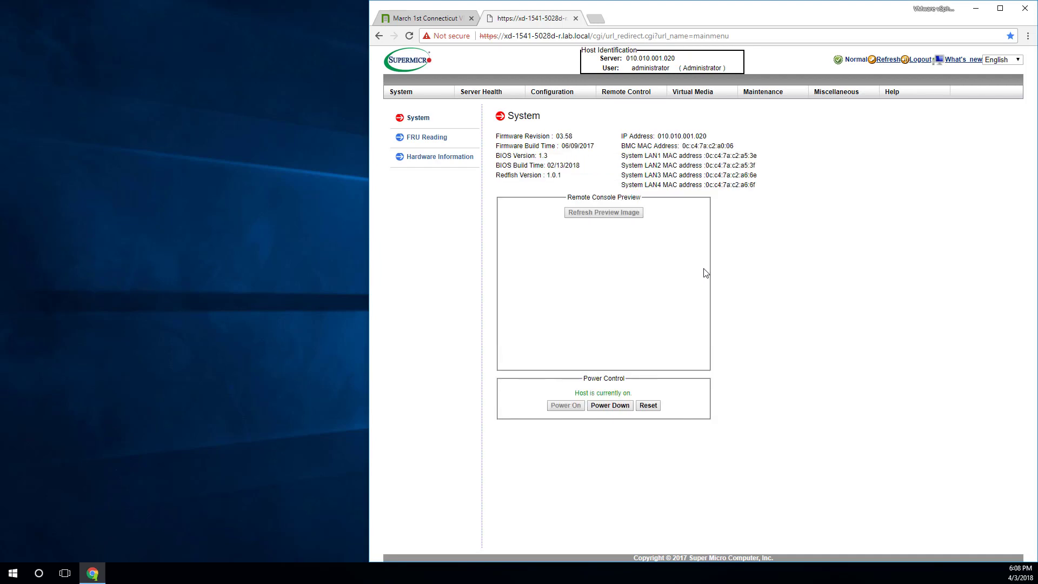
- Open the administrator user (ID 2) for editing and change its user name to ADMIN
left_click(557, 97)
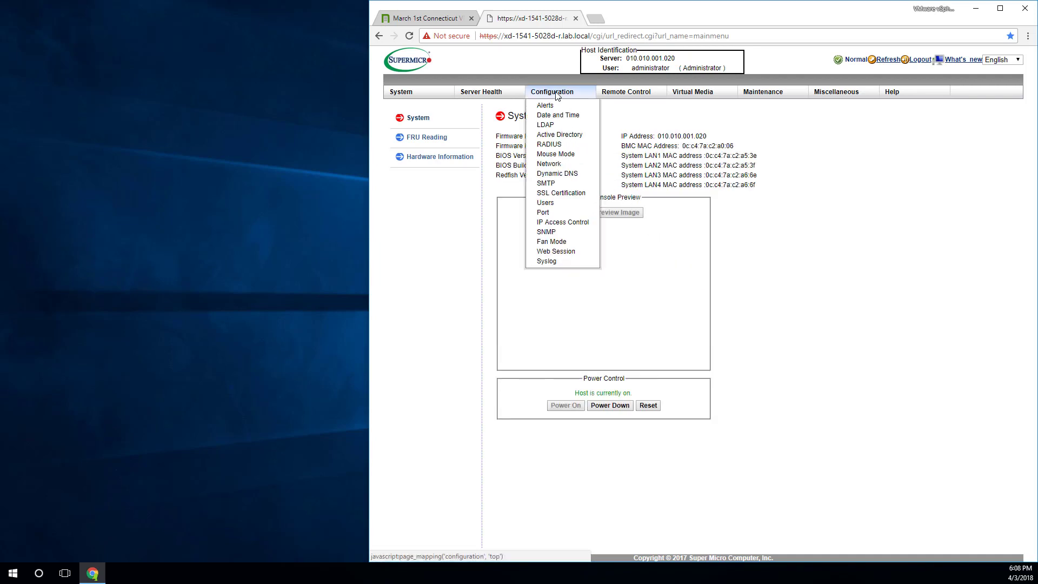
left_click(558, 204)
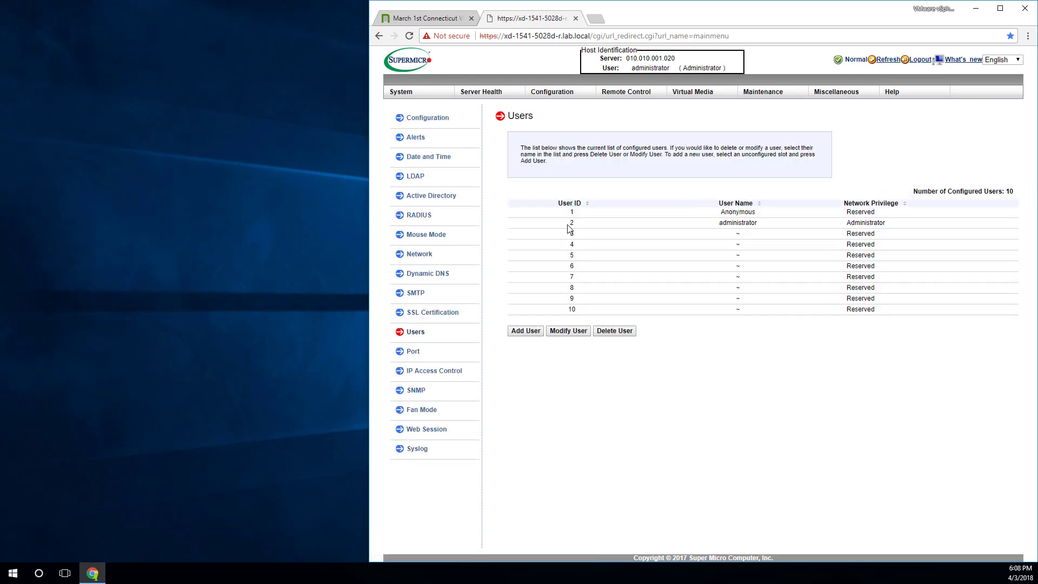
left_click(568, 225)
left_click(575, 331)
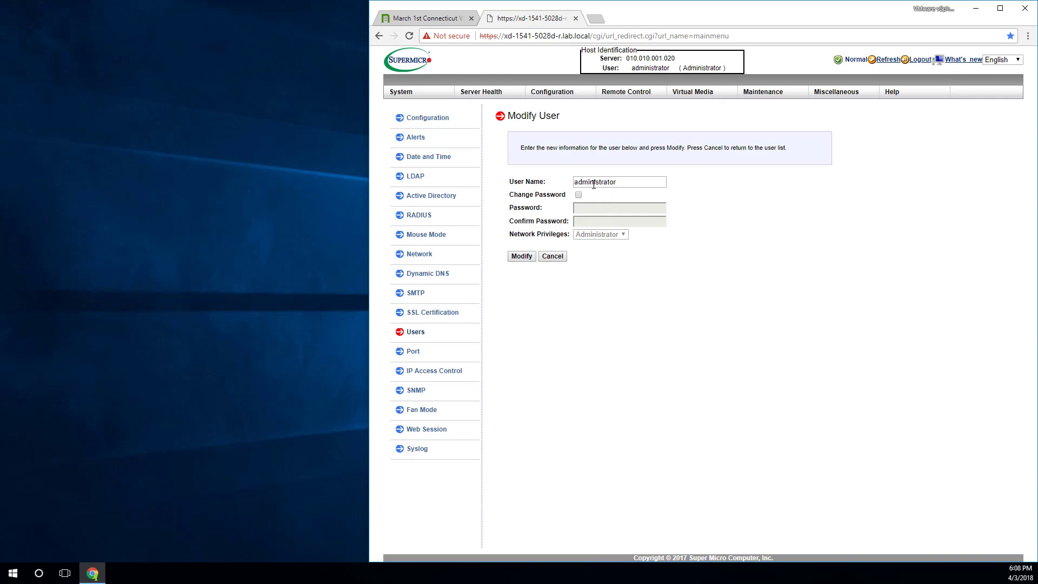
double_click(594, 183)
type("ADMIN")
- Enable Change Password, enter a five-character password in both fields, and submit
left_click(579, 195)
left_click(583, 208)
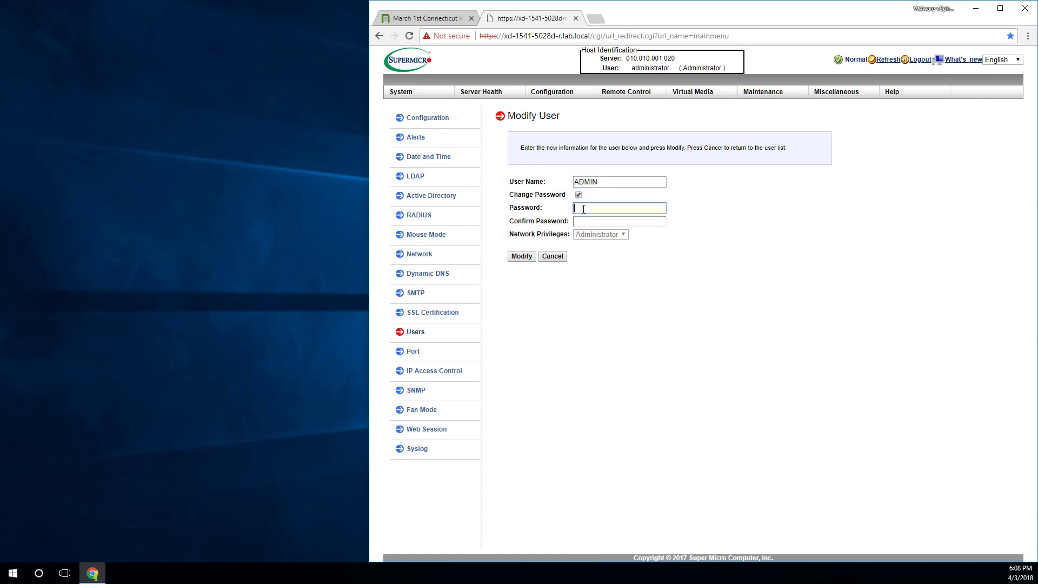
type("ADMIN")
key("shift+Tab")
key("shift+Tab")
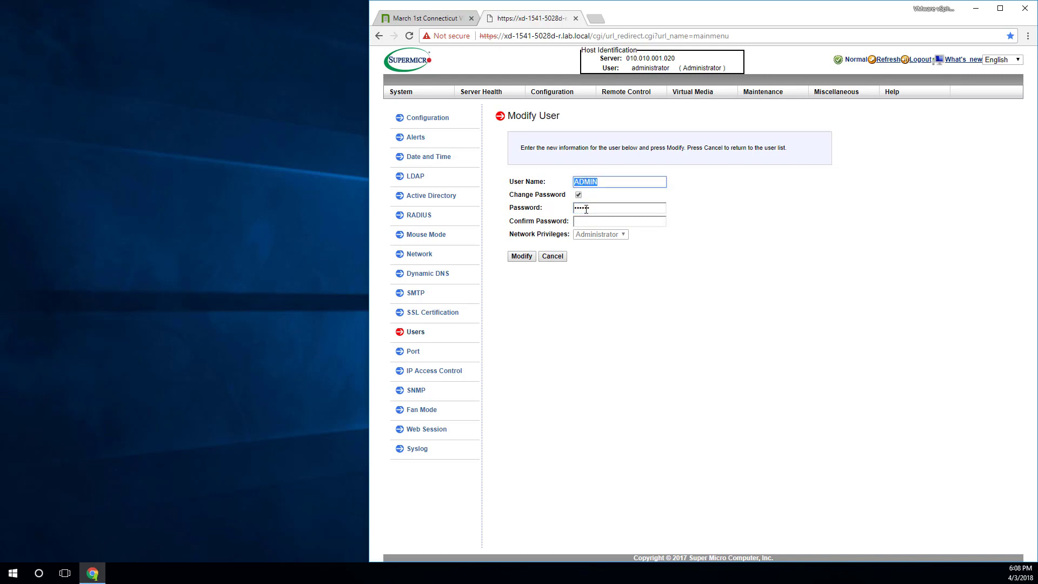
key("Tab")
key("Tab")
type("ADMIN")
left_click(585, 222)
type("ADMIN")
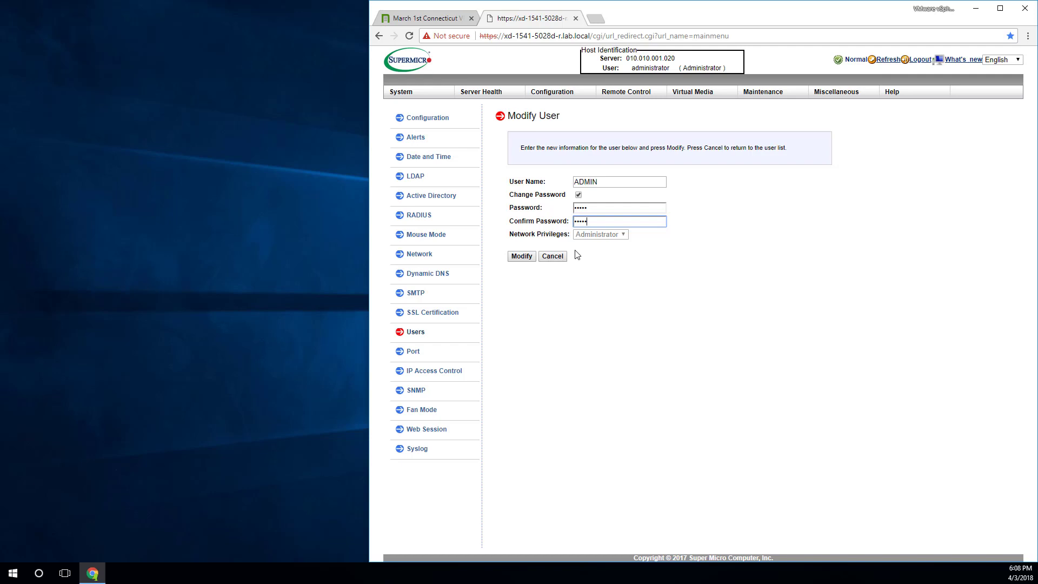
left_click(527, 260)
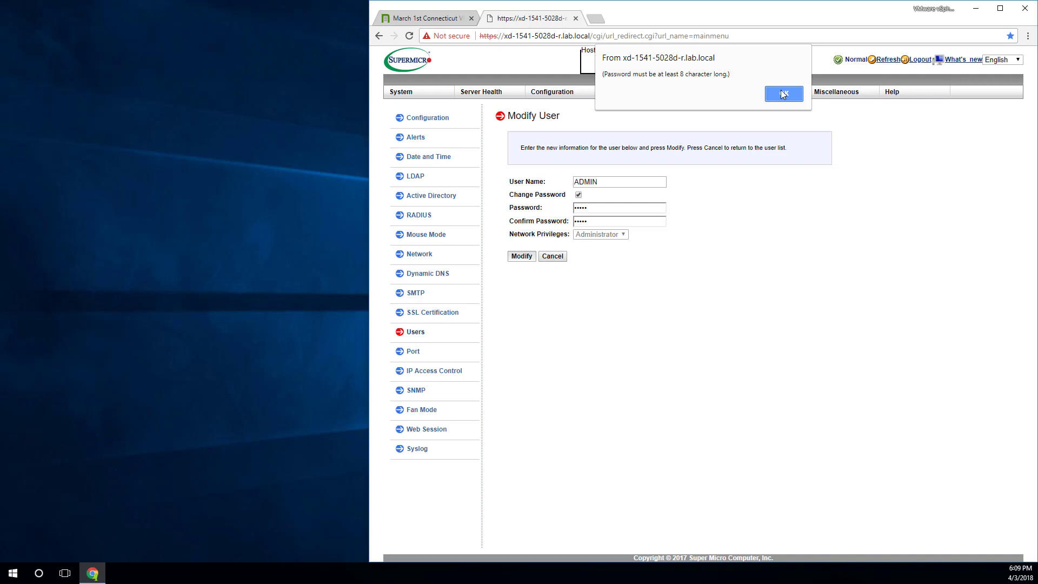
- Dismiss the password-length warning and restore the BMC via Maintenance > Factory Default, confirming the reset
left_click(784, 95)
mouse_move(783, 95)
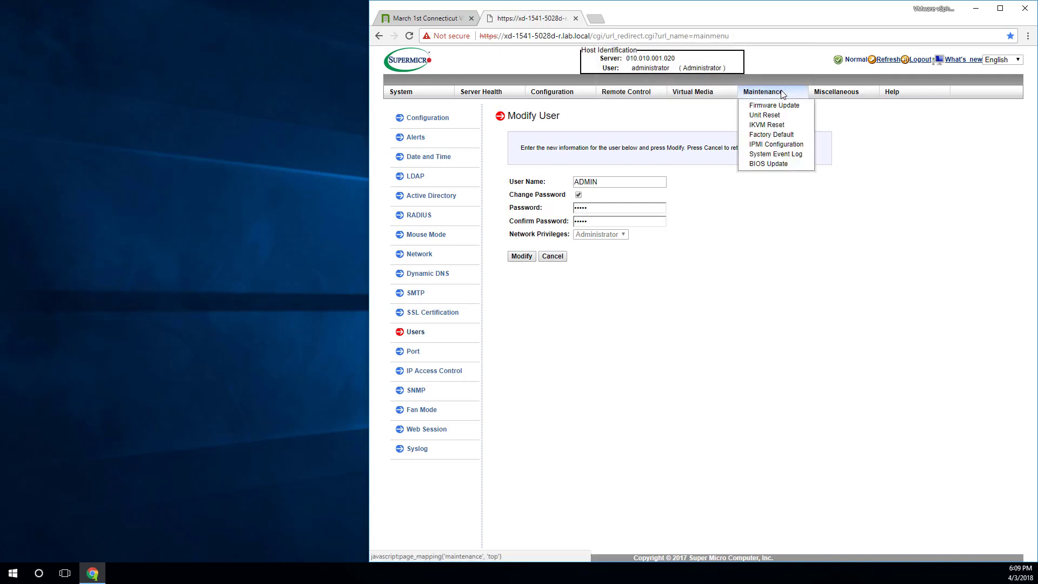
left_click(795, 139)
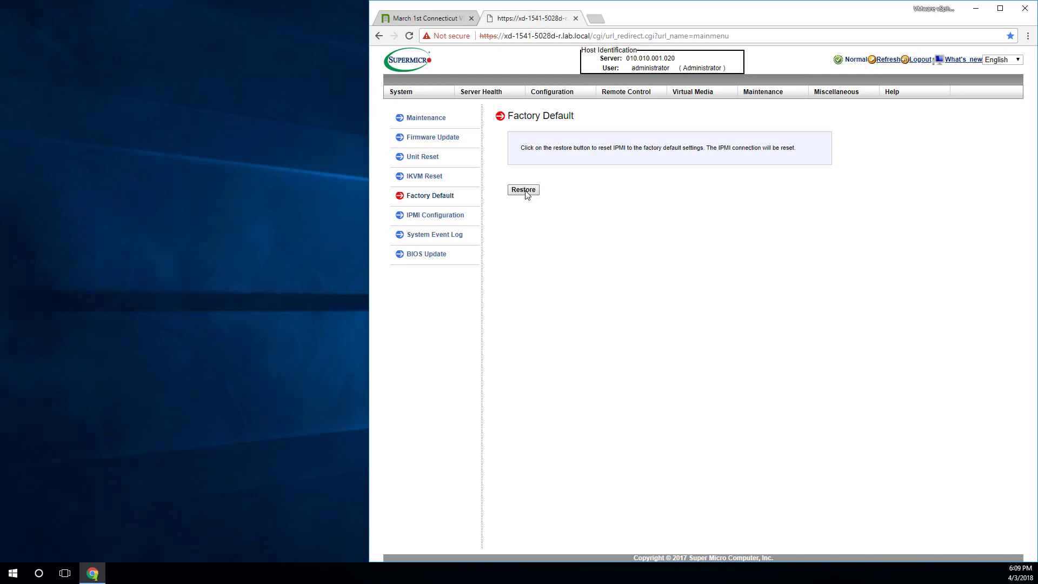
left_click(523, 190)
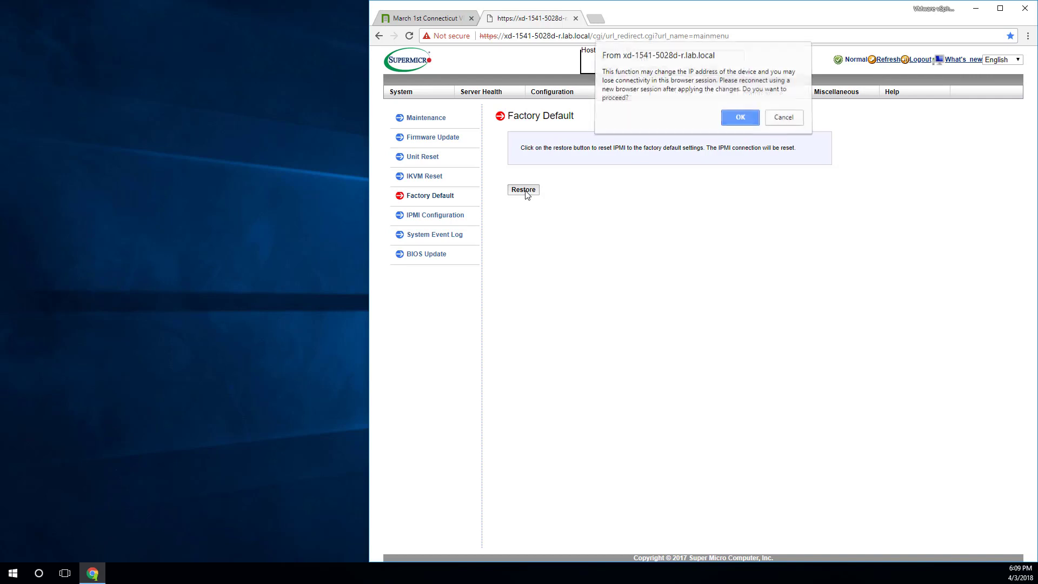
left_click(741, 125)
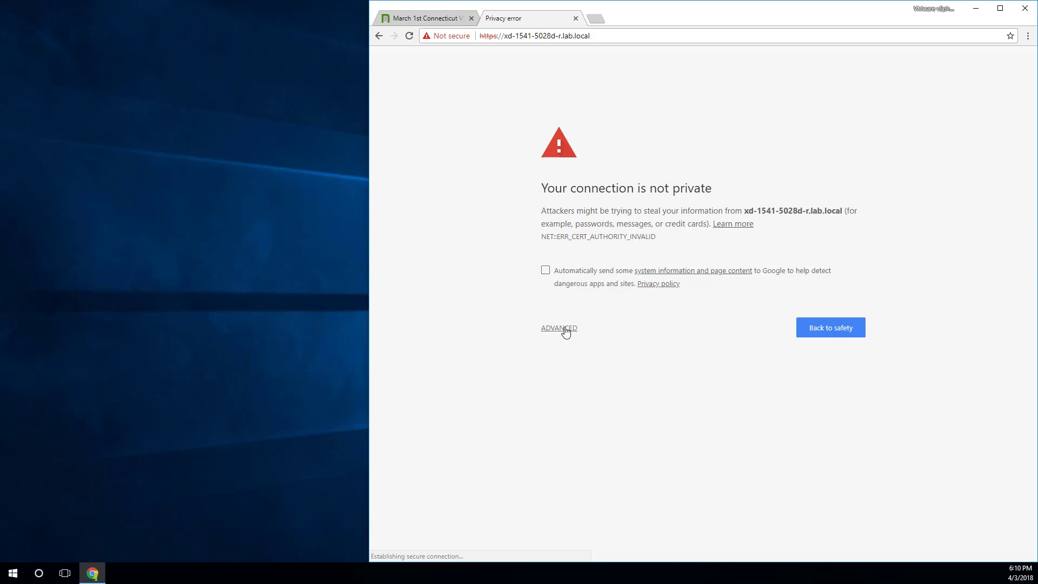
- Proceed past the certificate warning to xd-1541-5028d-r.lab.local and log in as ADMIN
left_click(565, 332)
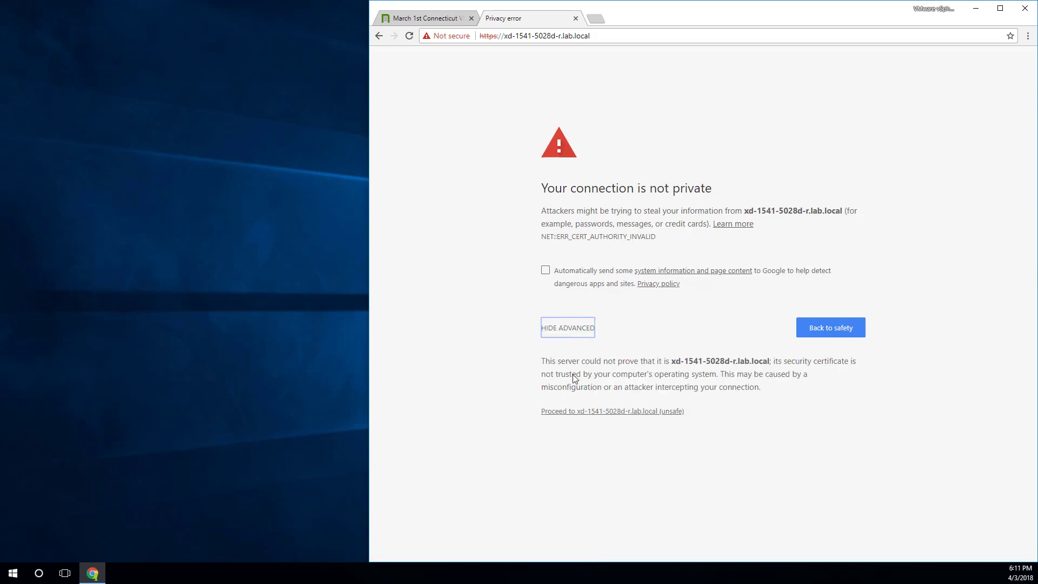
left_click(602, 412)
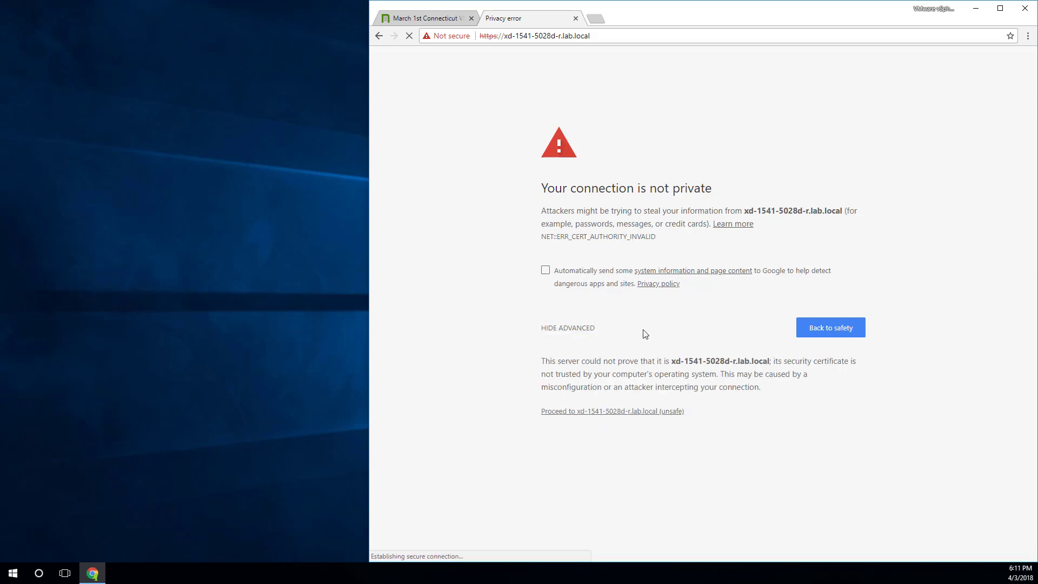
left_click(688, 224)
type("a")
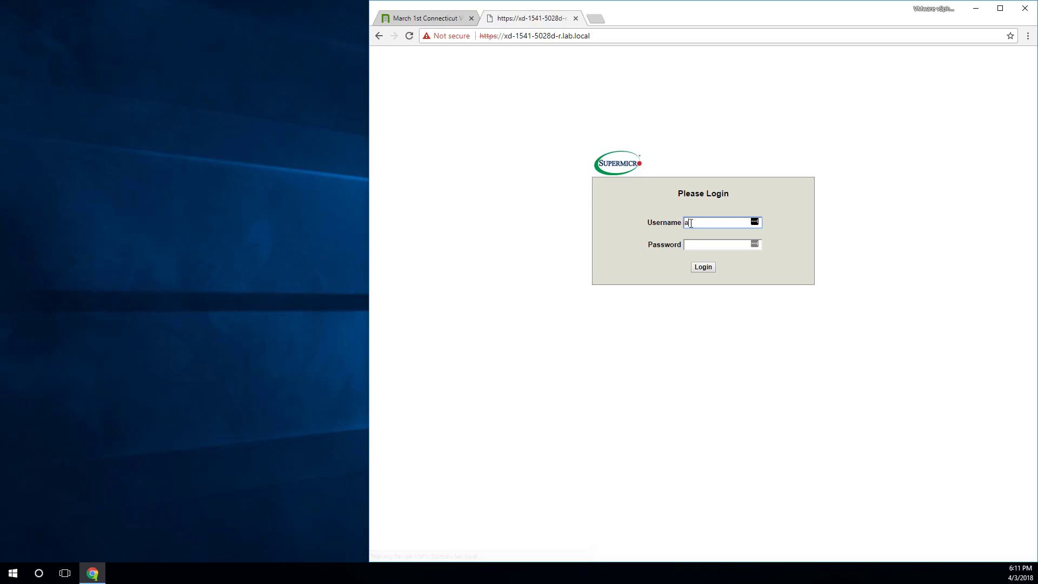
key("BackSpace")
type("ADMIN")
key("Tab")
type("ADMIN")
key("Return")
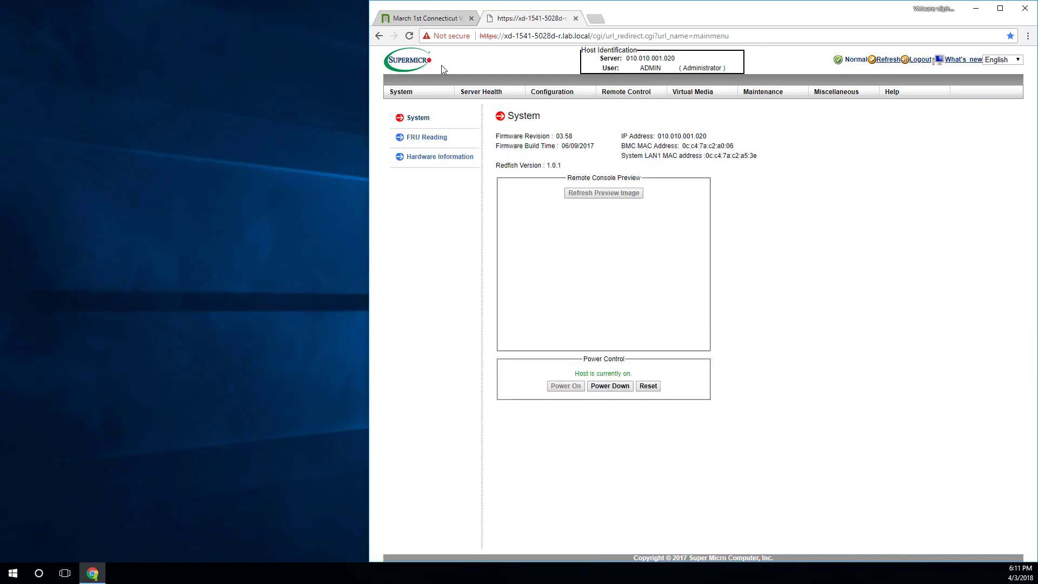
- Return to the TinkerTry tab, close the photo viewer, and go to the tinkertry.com home page
left_click(416, 19)
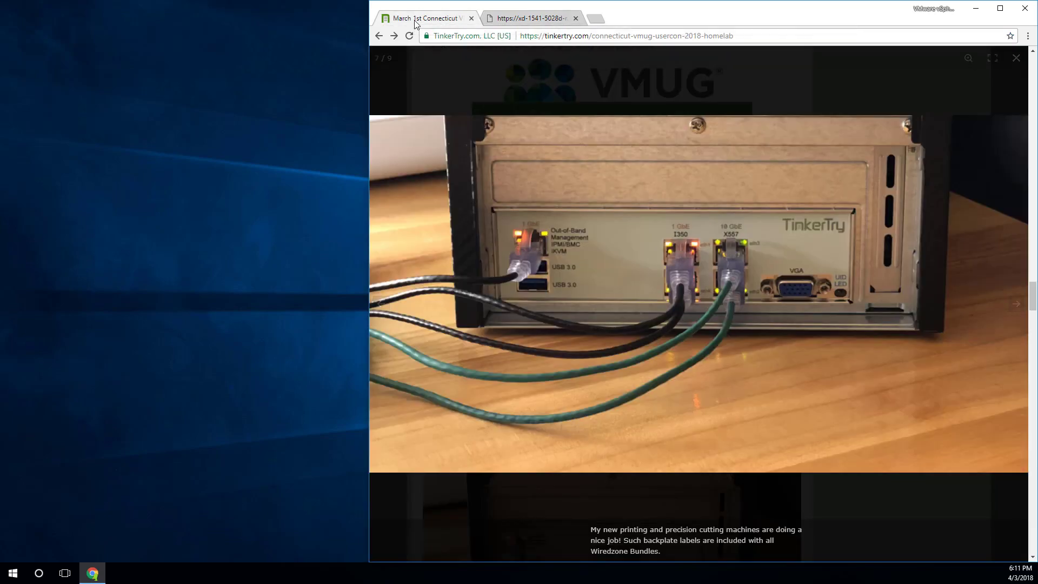
left_click(410, 536)
scroll(410, 537, "up", 20)
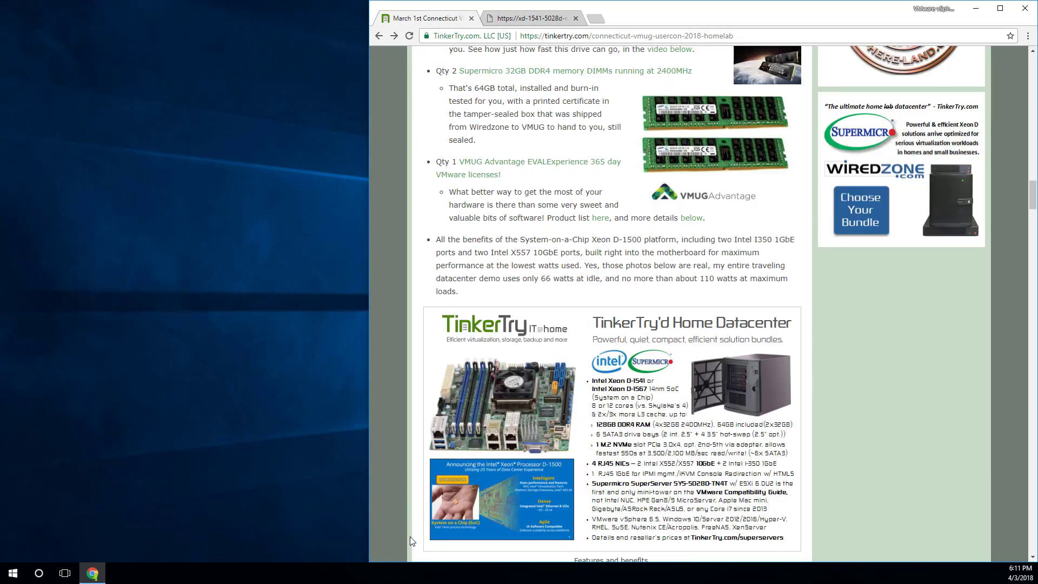
scroll(410, 536, "up", 15)
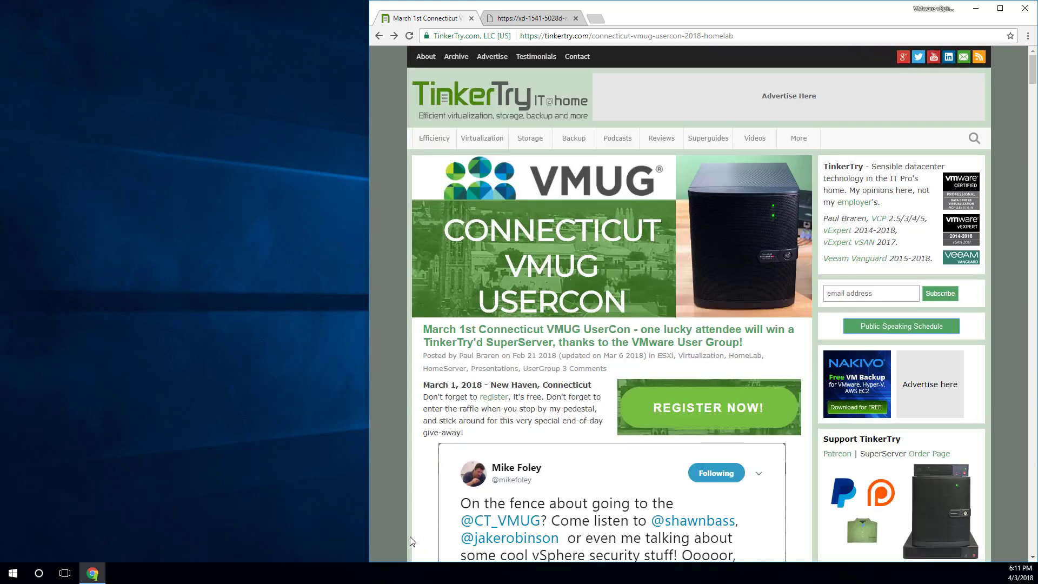
left_click(465, 110)
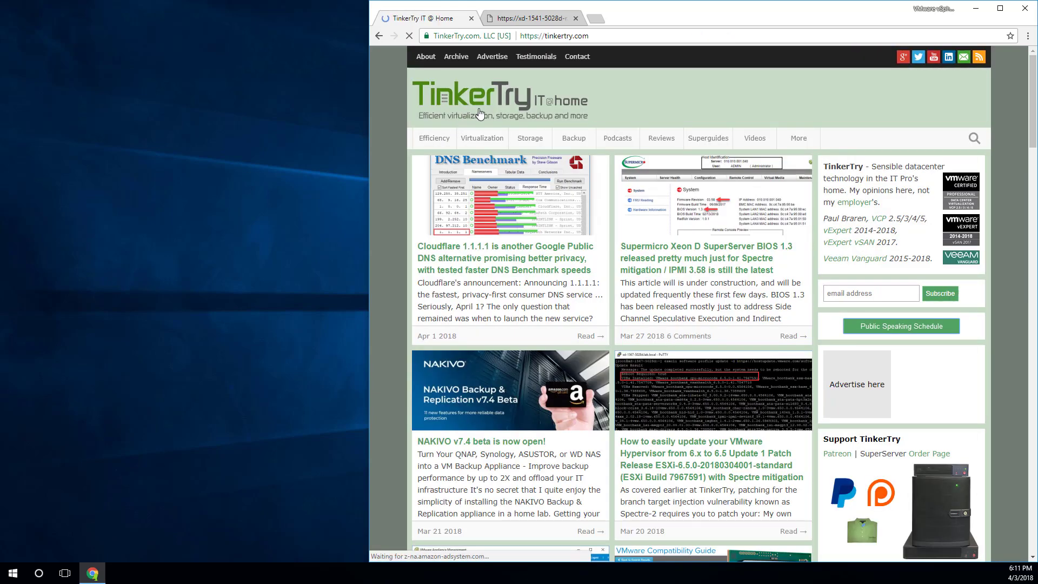